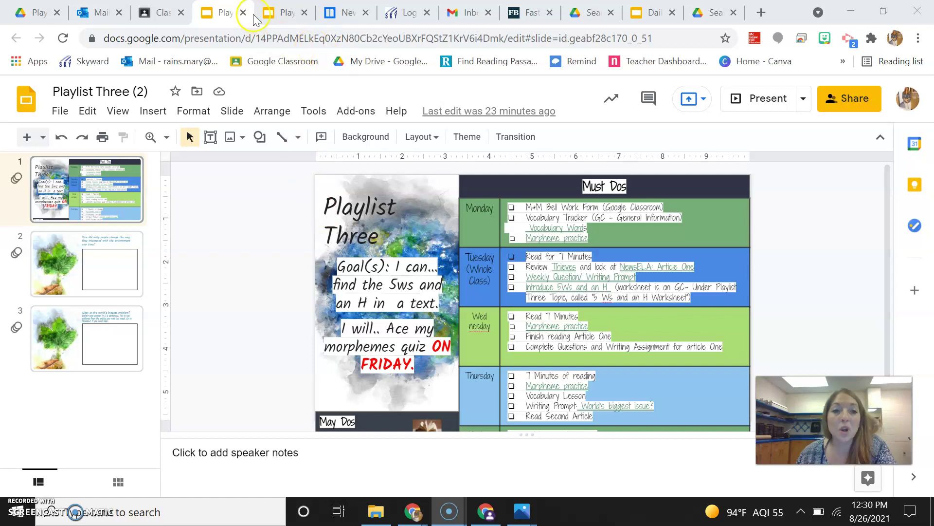
Step: Glance at the Classroom classwork page, then preview where the Vocabulary Words link leads
click(162, 13)
scroll(446, 142, up, 2)
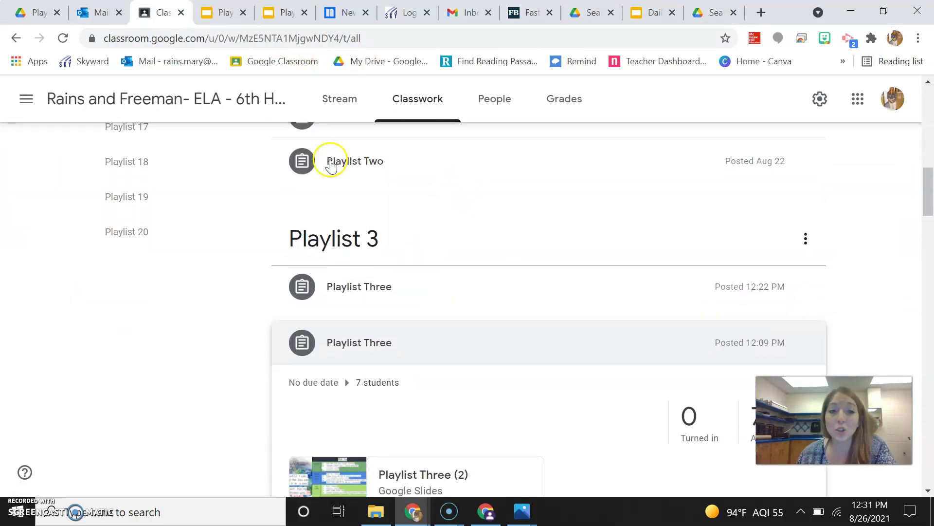
click(226, 12)
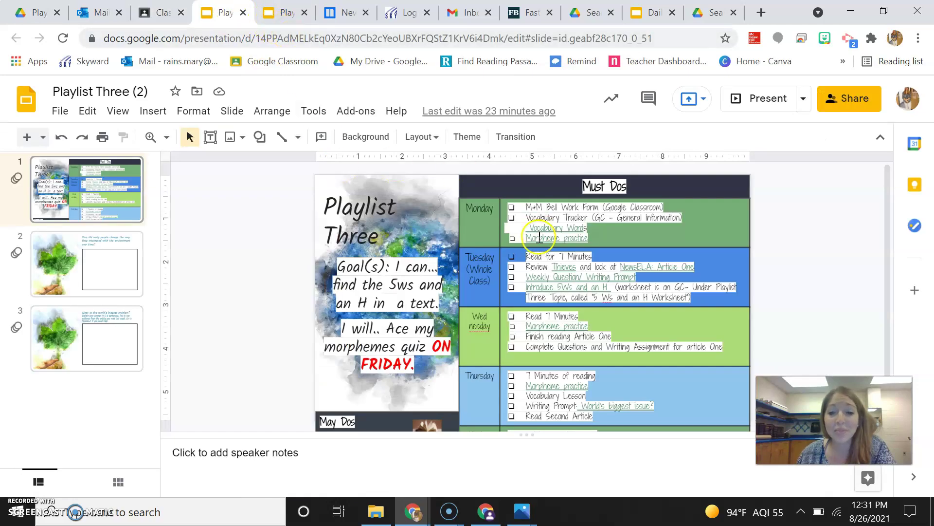
scroll(539, 238, down, 1)
scroll(539, 238, up, 1)
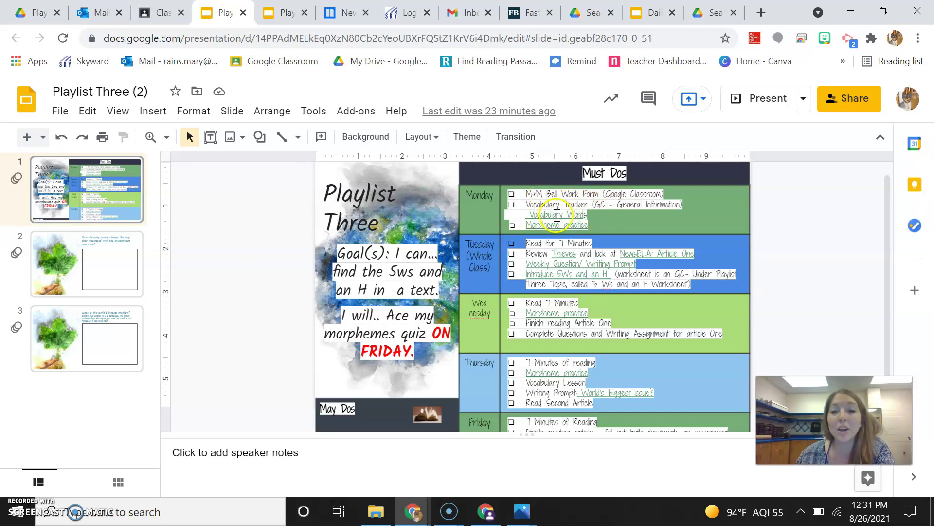
click(558, 215)
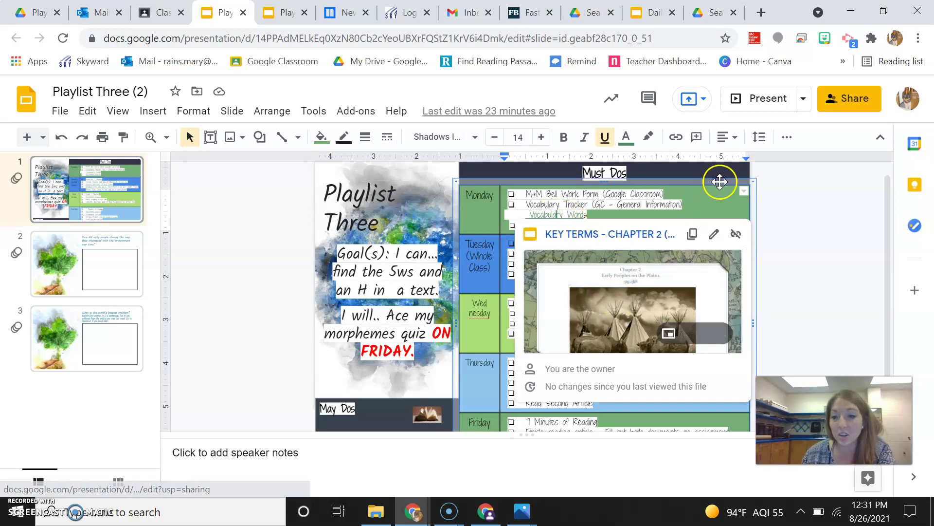
click(711, 206)
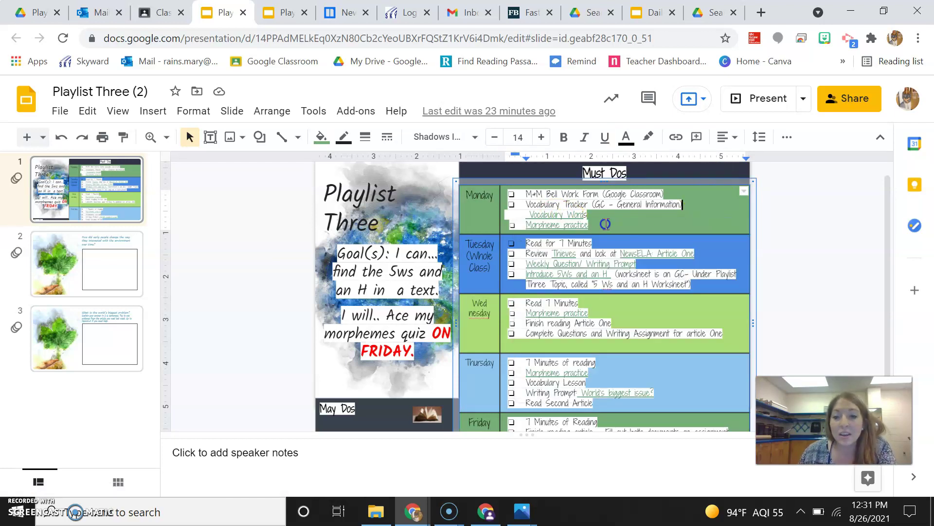
Step: Check where the Morpheme practice link on the Must Dos slide leads
click(567, 226)
click(647, 219)
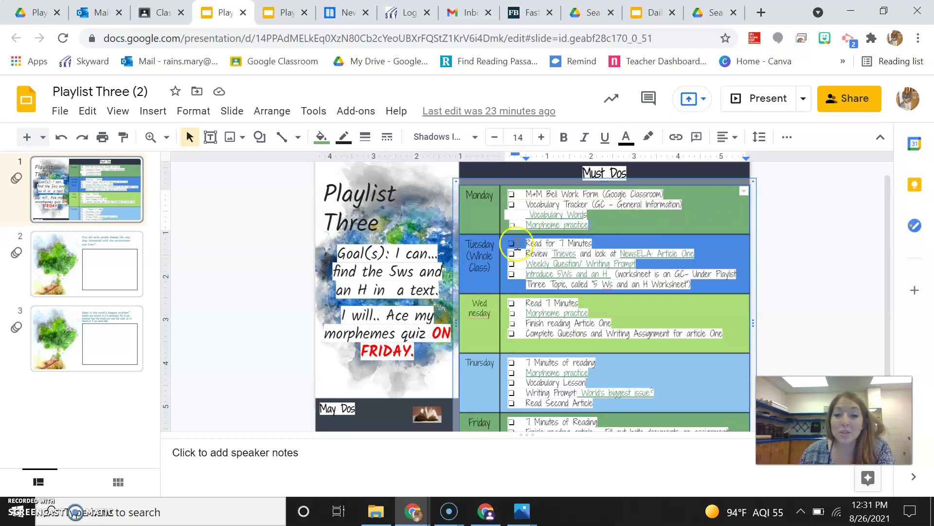
click(546, 226)
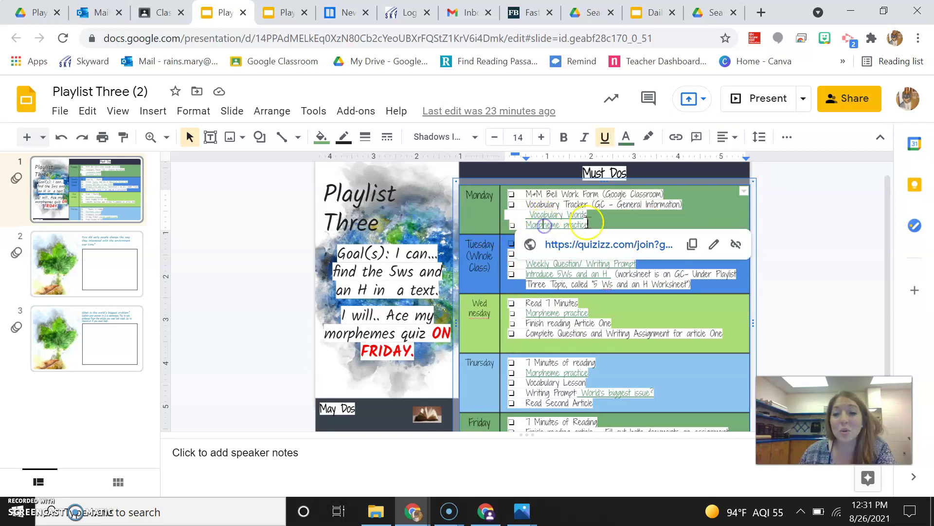
click(641, 218)
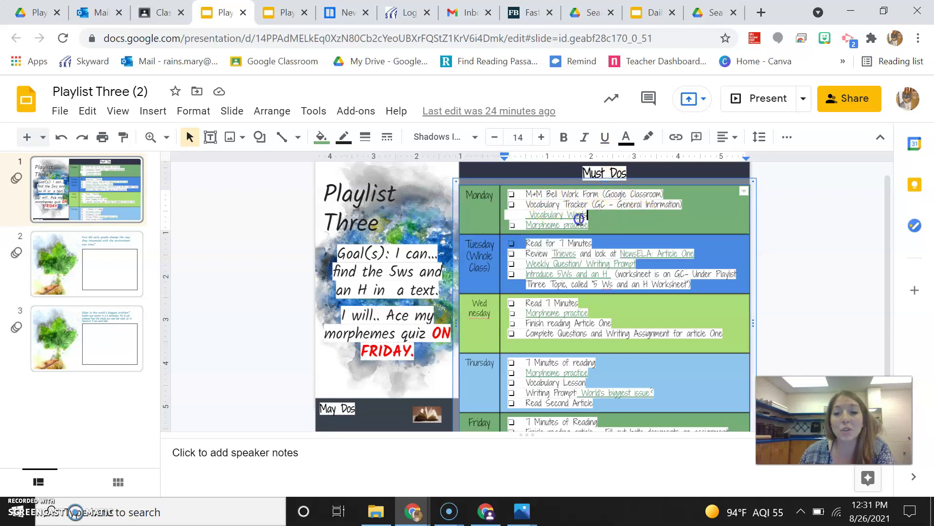
click(557, 219)
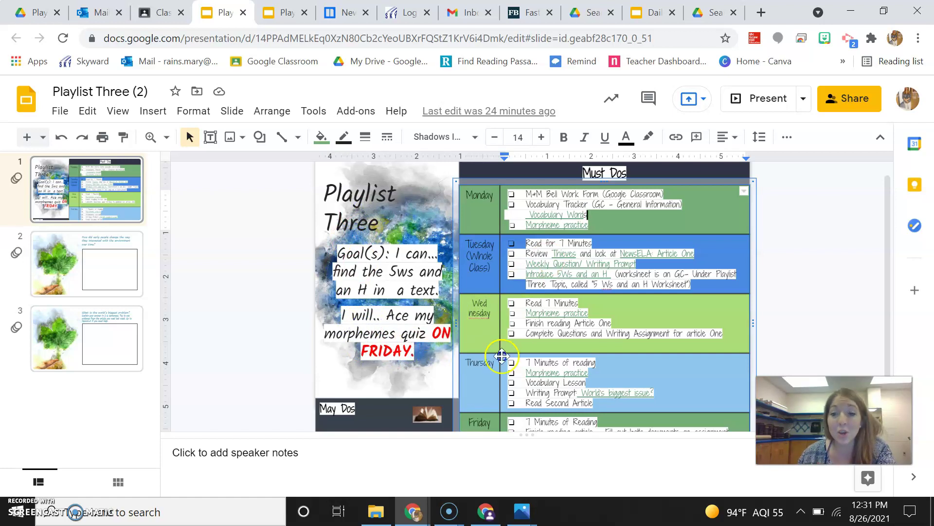
scroll(568, 262, down, 1)
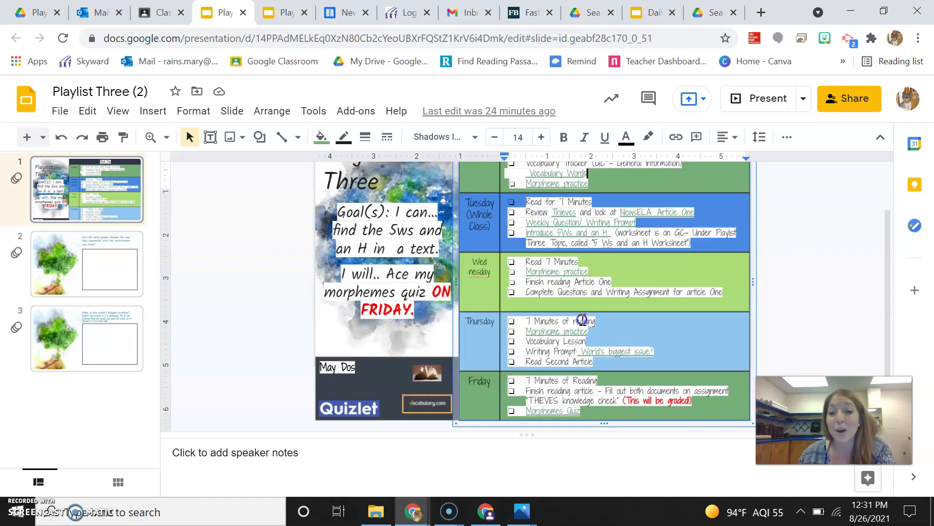
scroll(577, 250, up, 1)
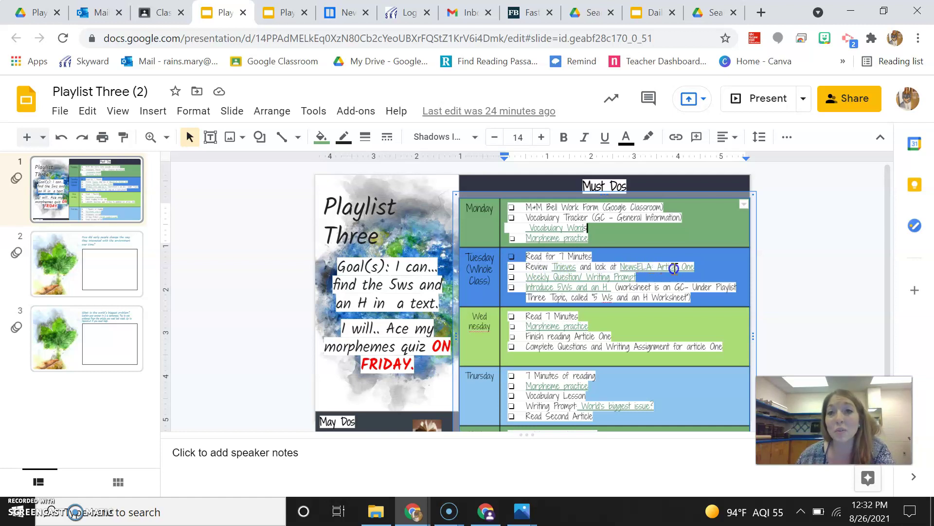
Step: Check the Writing Prompt link, view the environment question slide, and preview the Introduce 5Ws video
right_click(622, 278)
click(590, 278)
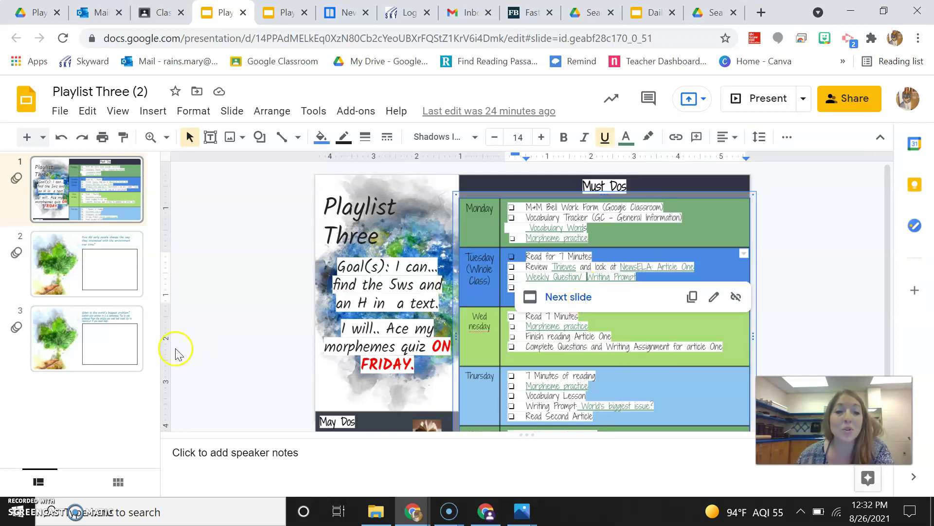
click(98, 261)
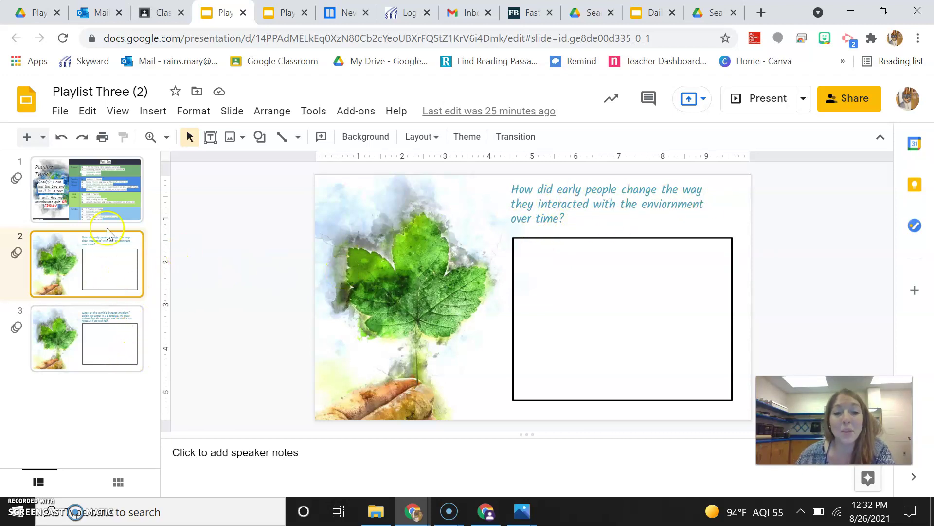
click(110, 186)
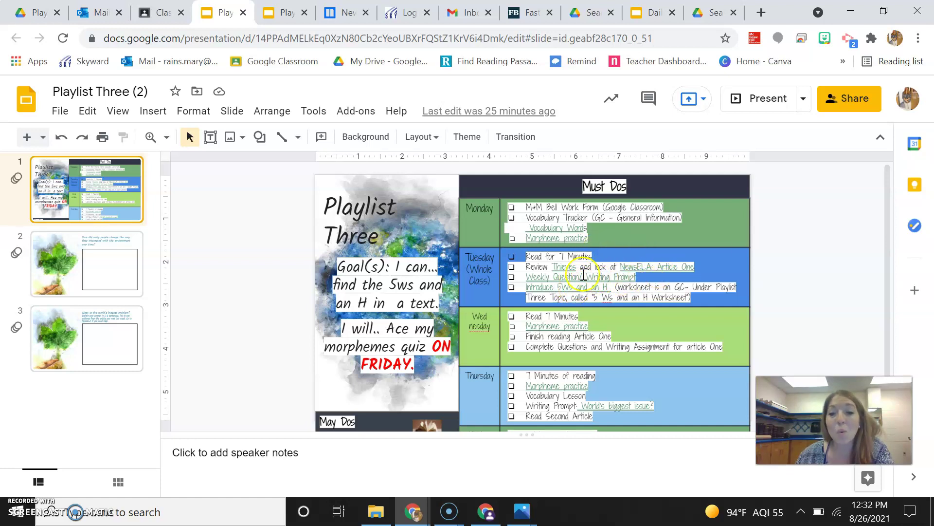
click(563, 286)
click(798, 263)
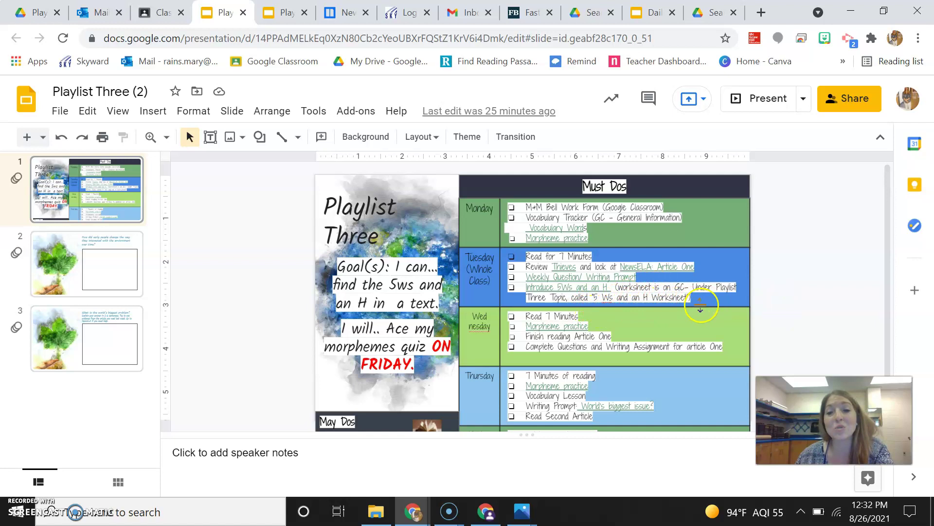
Step: Expand the 5 Ws and an H Worksheet in Classroom, then return to Playlist Three (2)
click(164, 13)
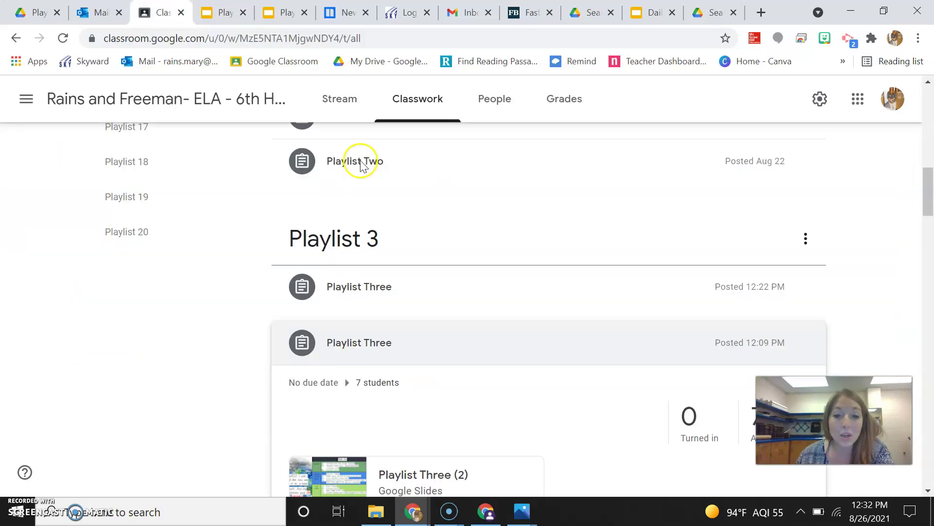
scroll(482, 317, down, 2)
scroll(480, 317, down, 3)
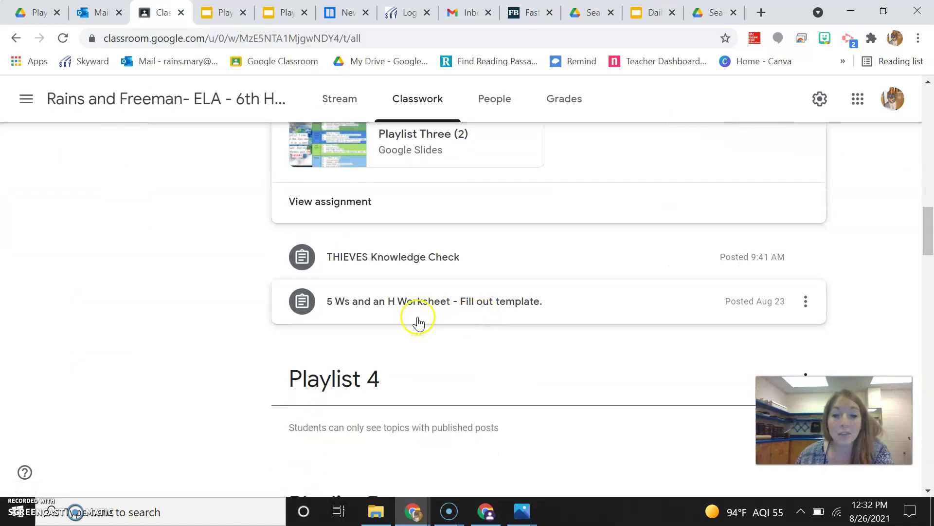
click(418, 304)
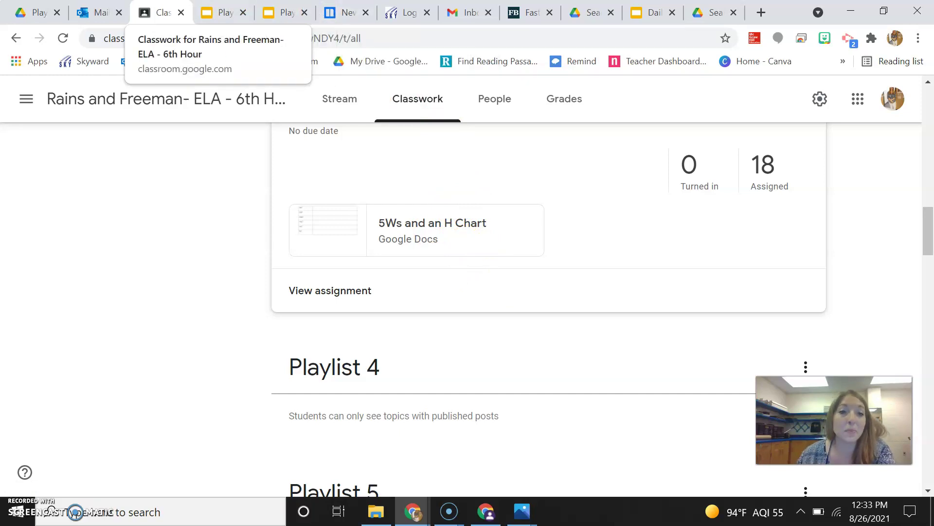
click(225, 12)
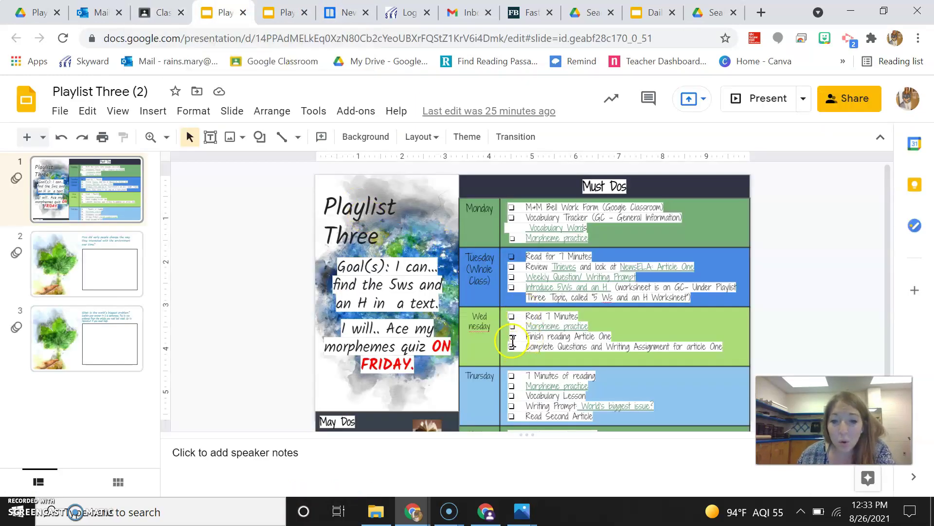
scroll(514, 340, down, 1)
click(588, 313)
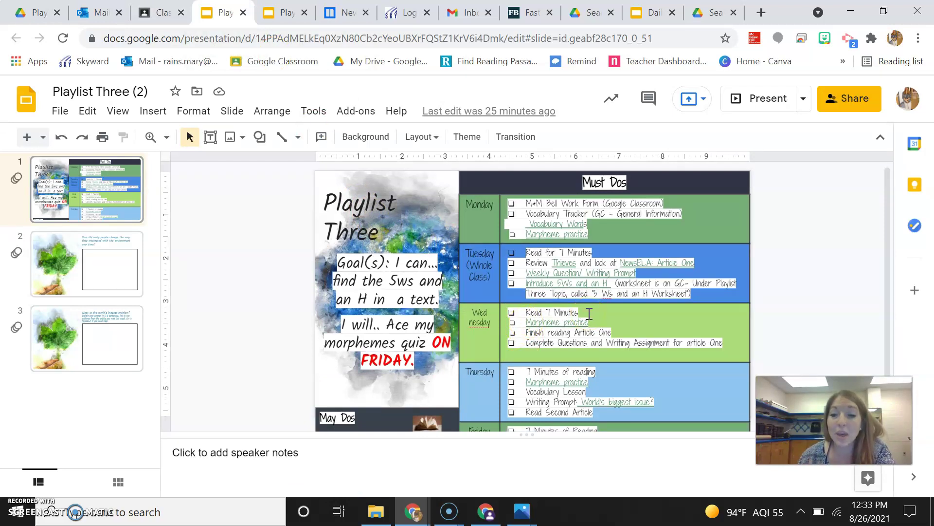
click(584, 323)
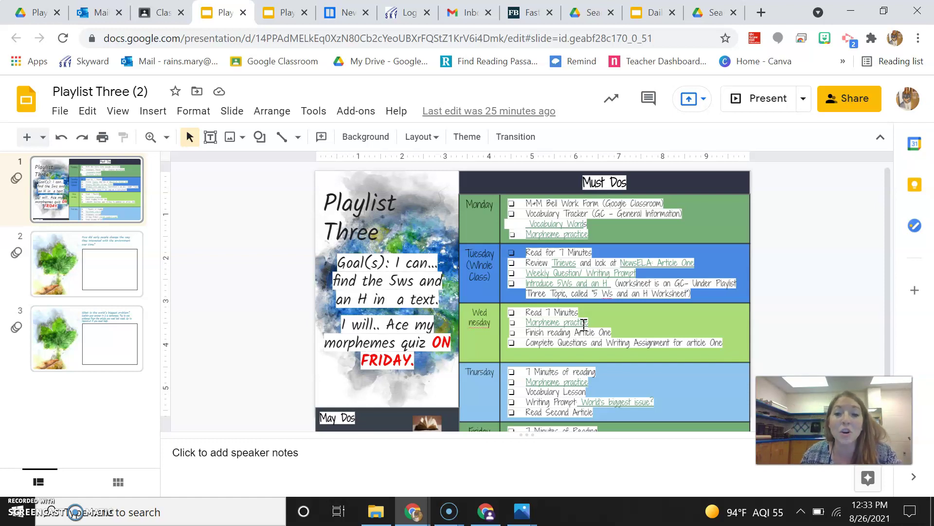
scroll(585, 323, down, 1)
scroll(586, 318, down, 1)
scroll(586, 311, down, 1)
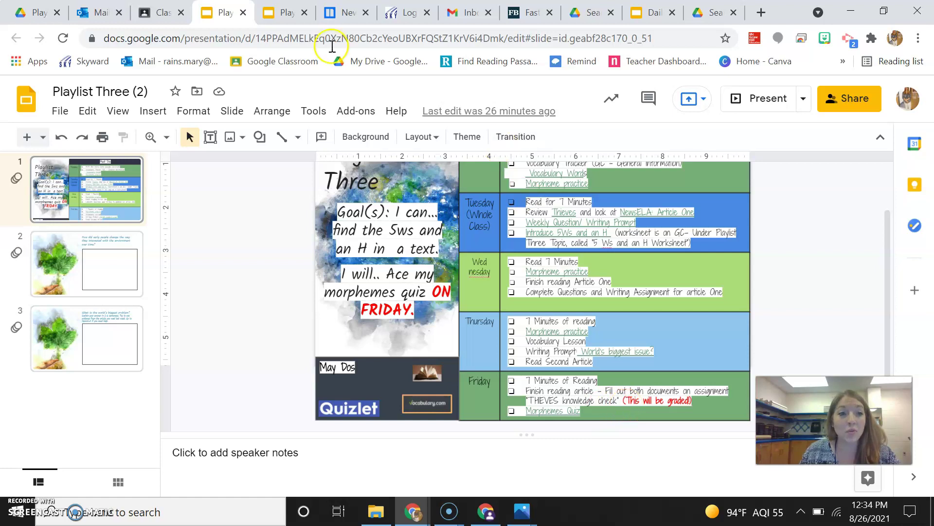
Step: Back on the Classroom classwork page, expand THIEVES Knowledge Check to reveal its description, rubric and docs
click(159, 12)
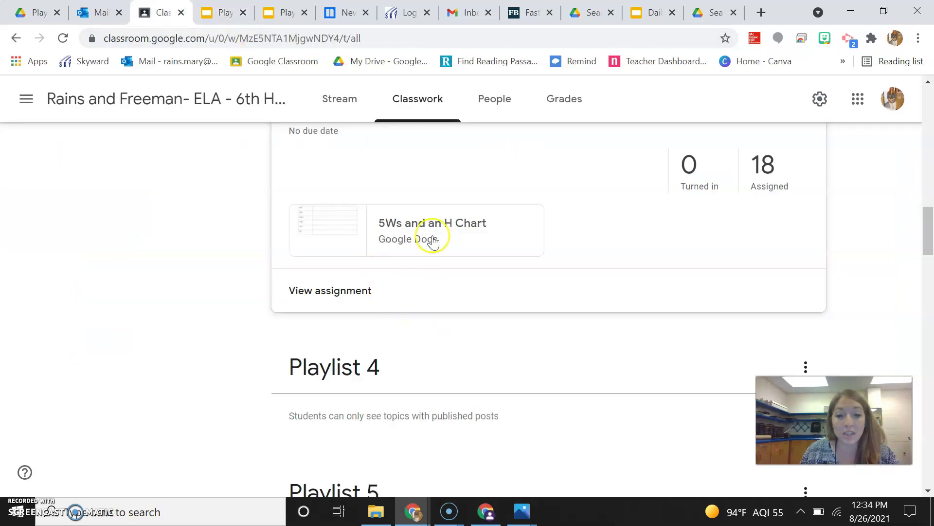
scroll(434, 226, up, 2)
scroll(446, 278, up, 2)
click(454, 301)
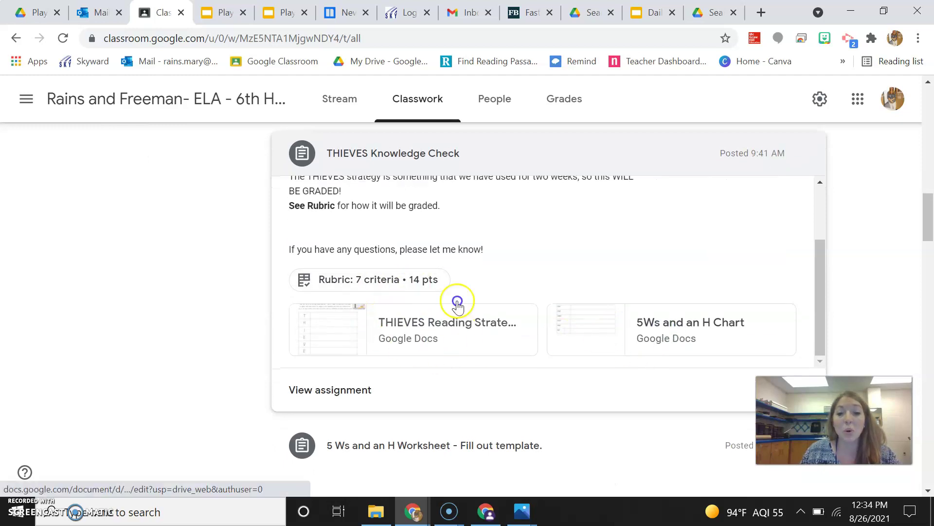
click(422, 322)
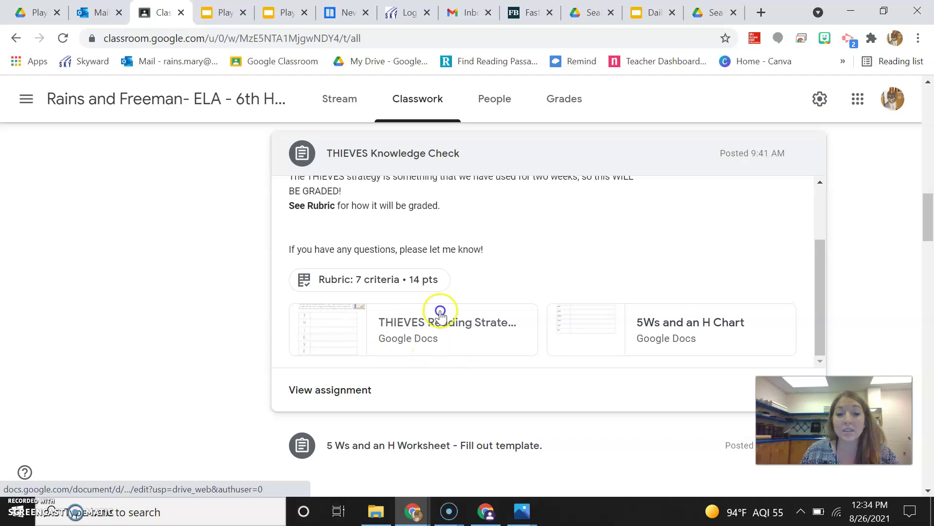
Step: Open the 7-criteria, 14-point THIEVES Knowledge Check rubric and review its point levels
click(413, 280)
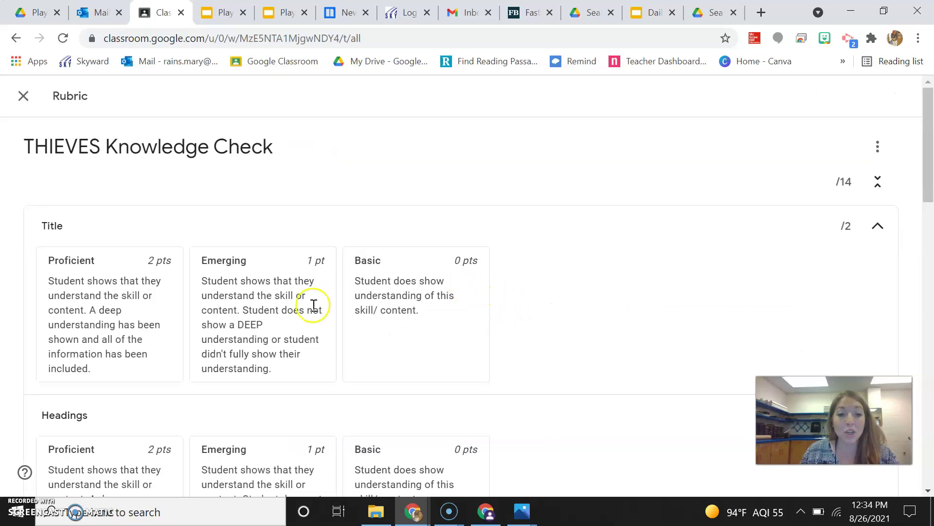
scroll(115, 397, down, 1)
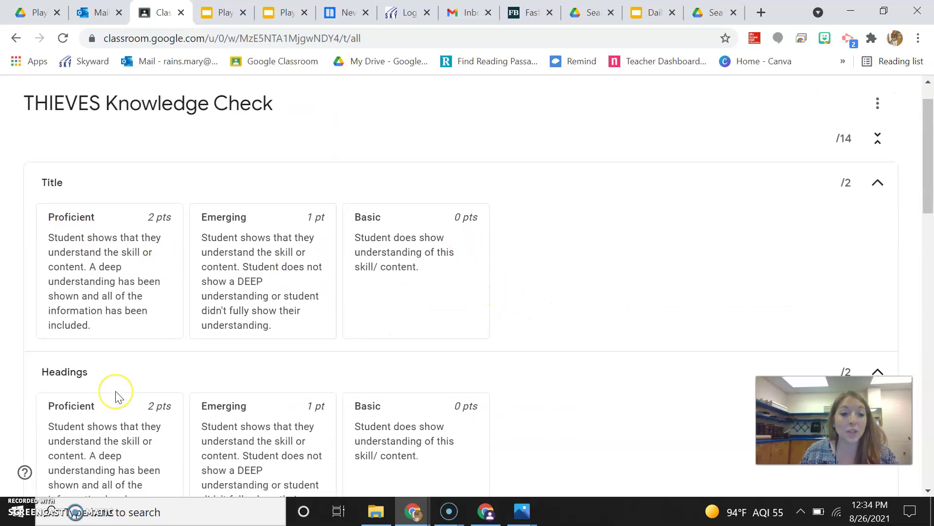
scroll(115, 396, up, 1)
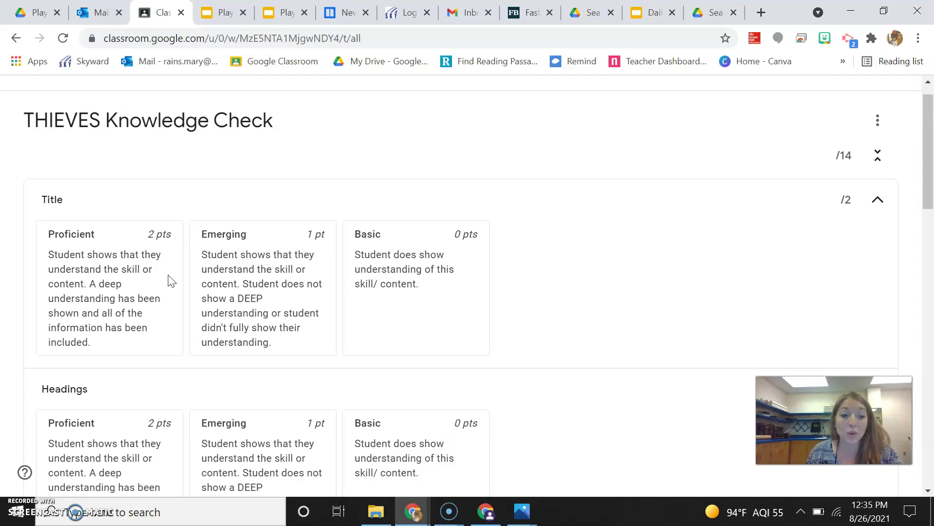
scroll(152, 348, down, 3)
scroll(152, 348, down, 1)
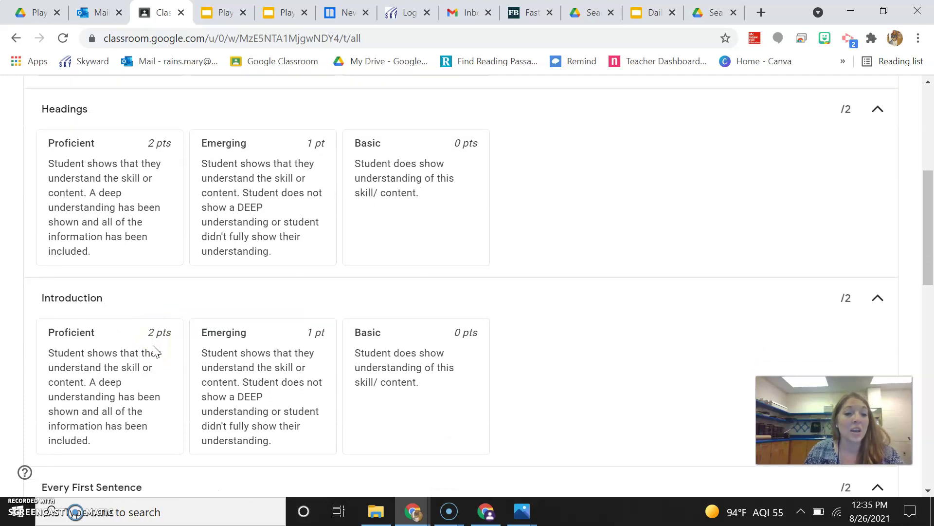
scroll(154, 352, down, 4)
scroll(153, 351, down, 3)
scroll(153, 344, down, 1)
scroll(153, 349, down, 3)
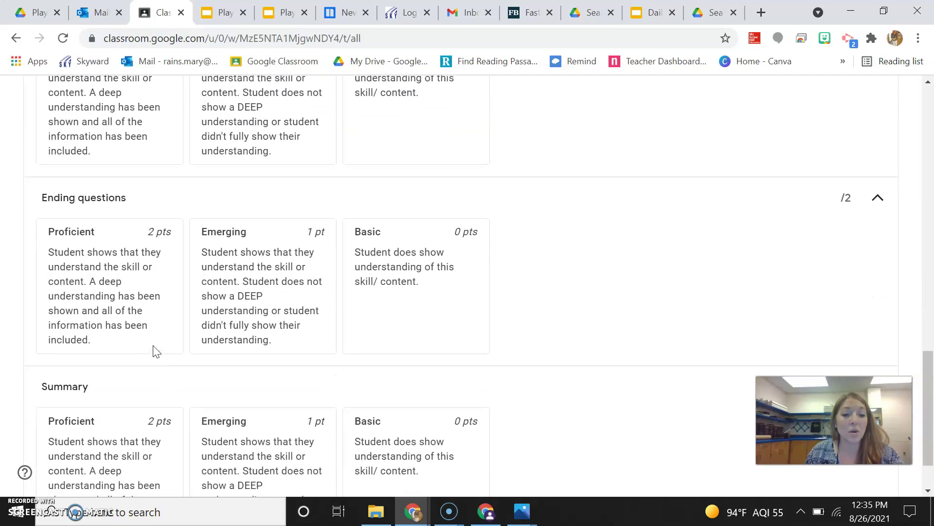
scroll(154, 346, down, 1)
scroll(153, 348, up, 10)
scroll(153, 351, up, 3)
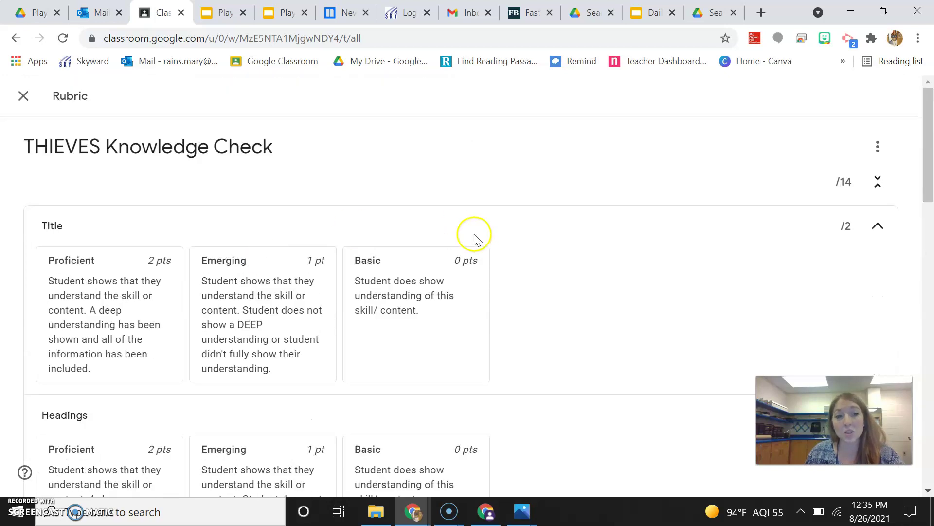
Step: Close the rubric view and return to the Playlist Three (2) Must Dos slide
click(23, 97)
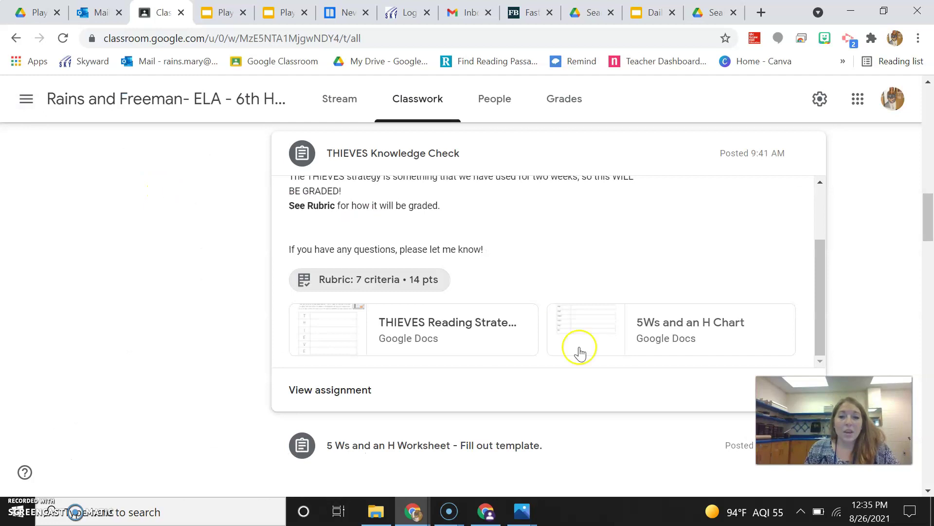
click(223, 13)
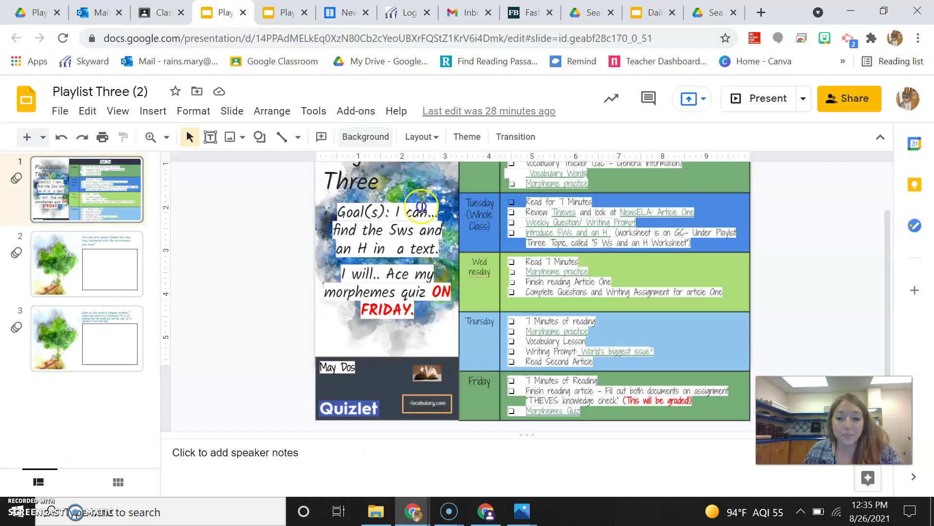